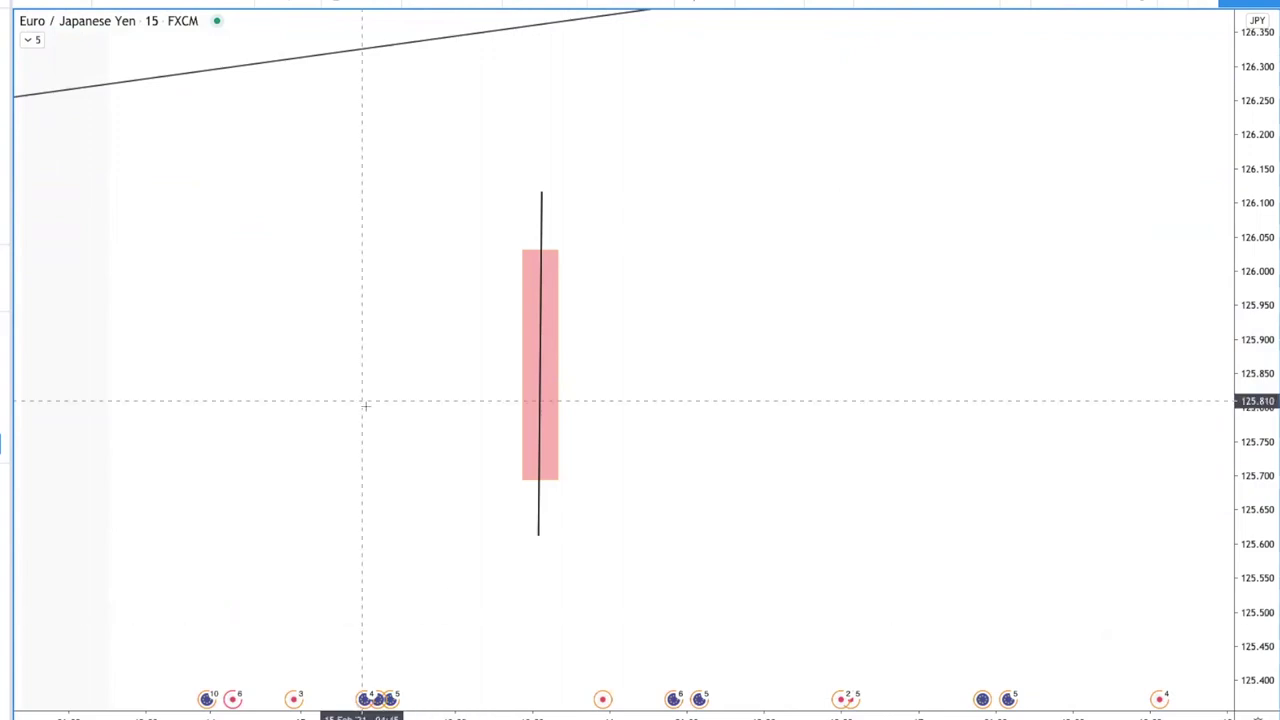
# - Sweep a blue brush curve down to the pink candle's base, then select and clear the chart drawings
pyautogui.moveTo(323, 300)
pyautogui.mouseDown()
pyautogui.moveTo(417, 423)
pyautogui.moveTo(555, 480)
pyautogui.moveTo(834, 429)
pyautogui.moveTo(1123, 311)
pyautogui.mouseUp()
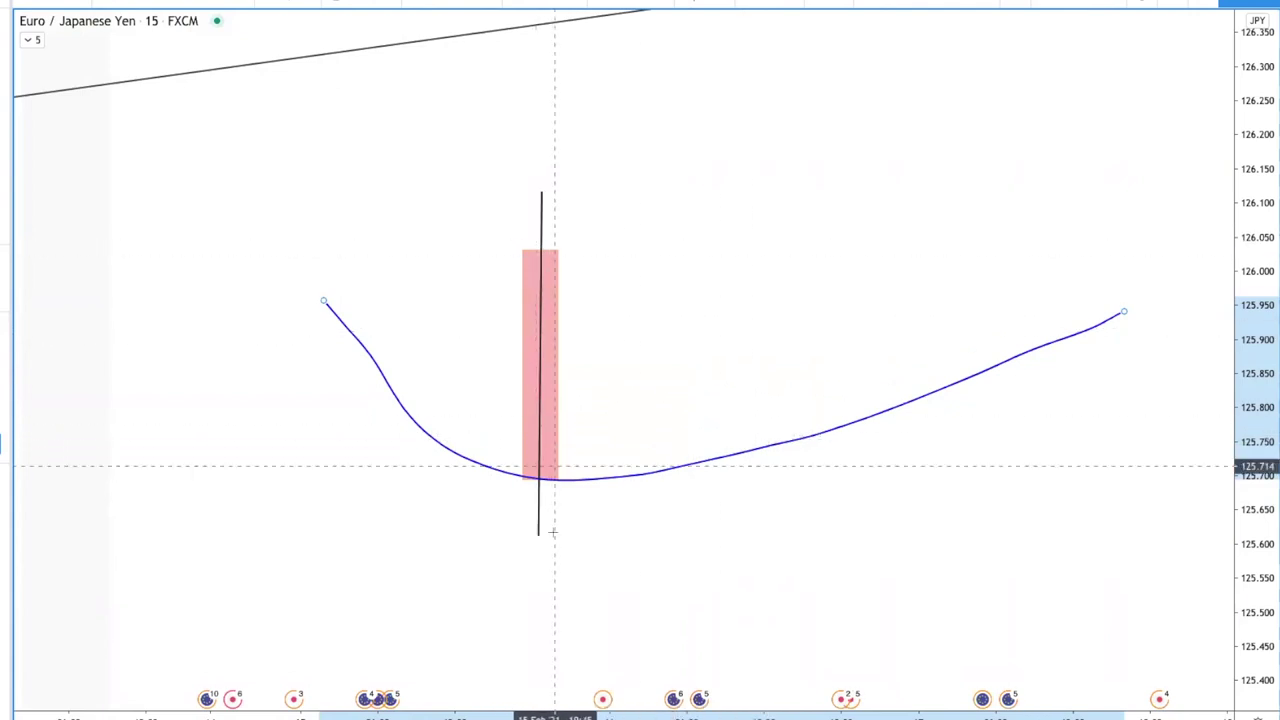
pyautogui.click(530, 480)
pyautogui.click(533, 482)
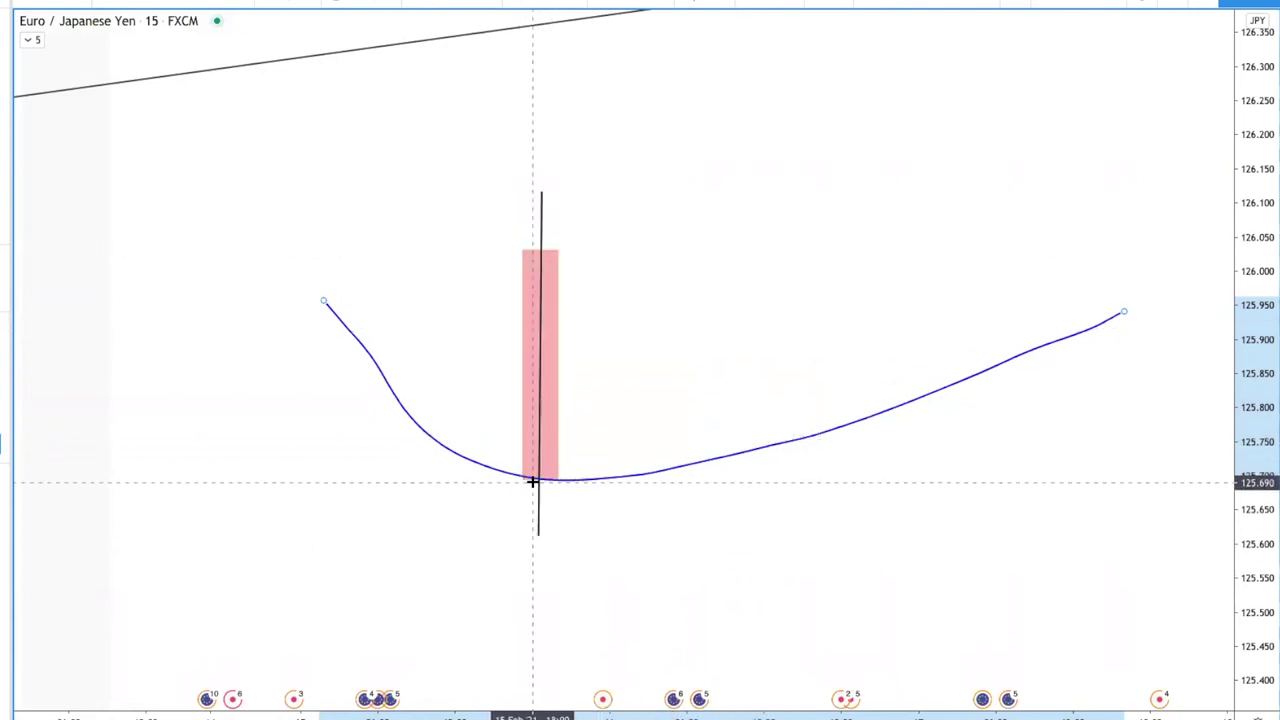
pyautogui.click(553, 476)
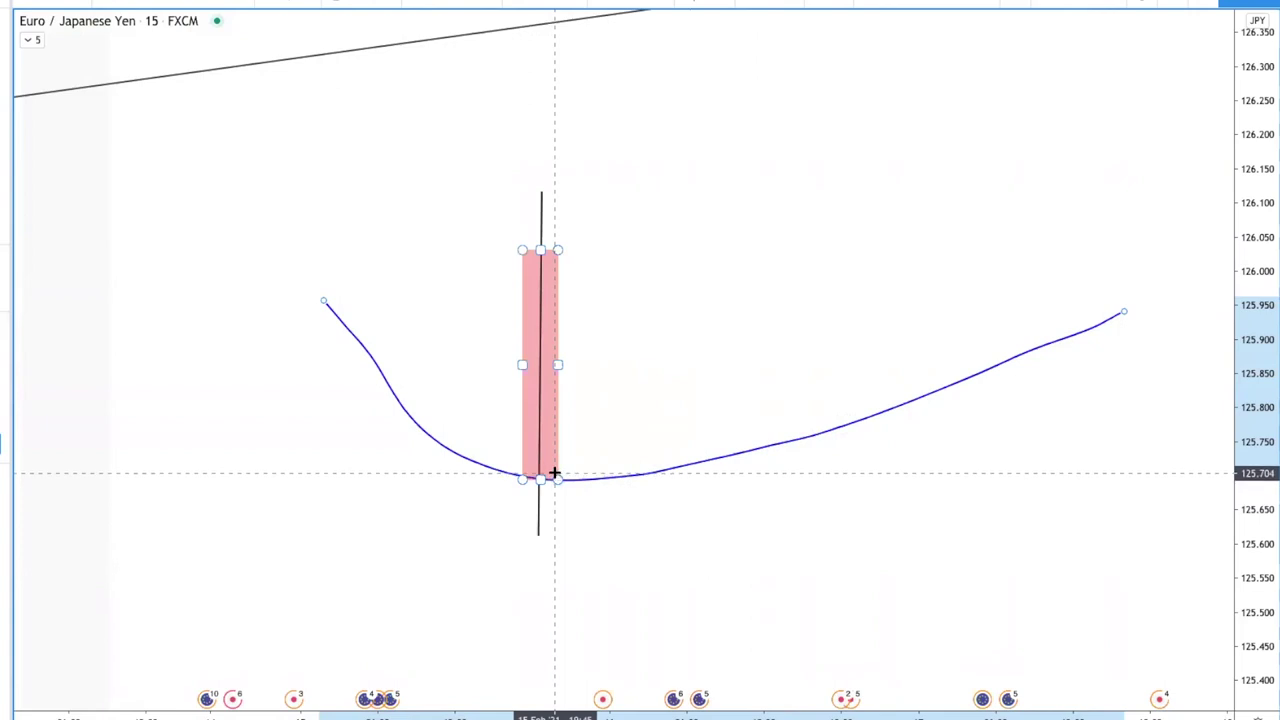
pyautogui.press('Escape')
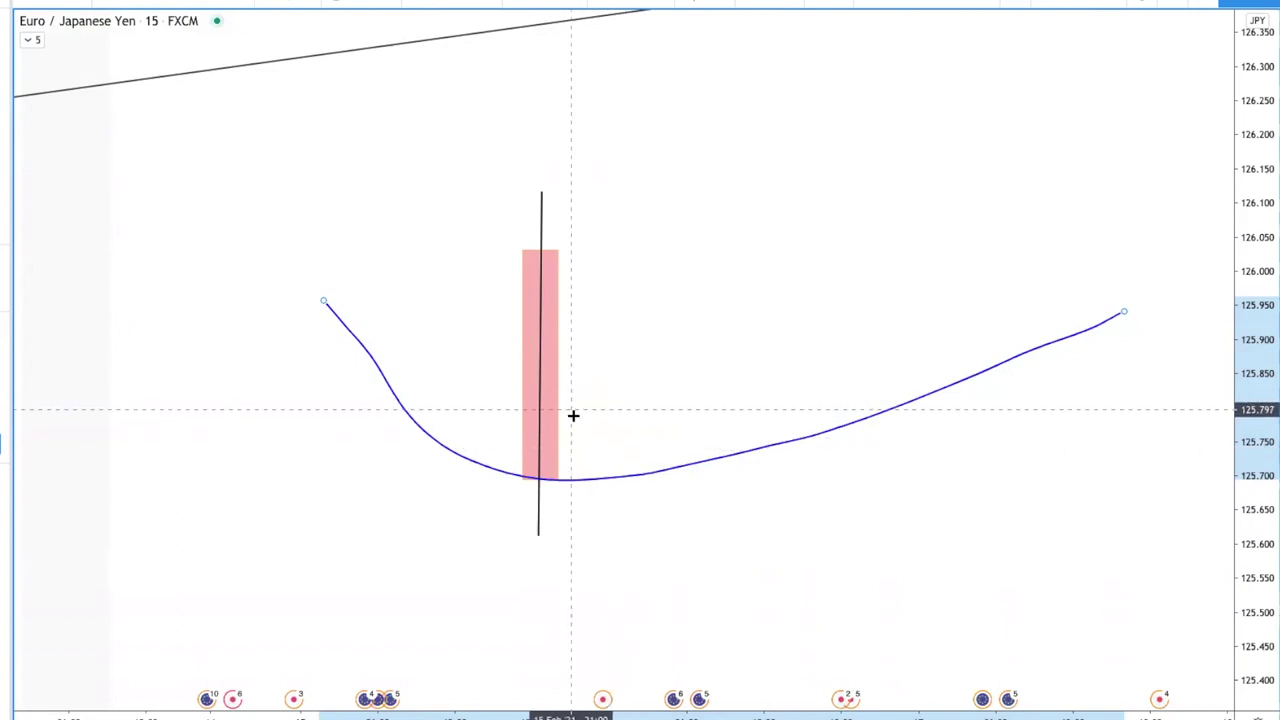
pyautogui.click(558, 466)
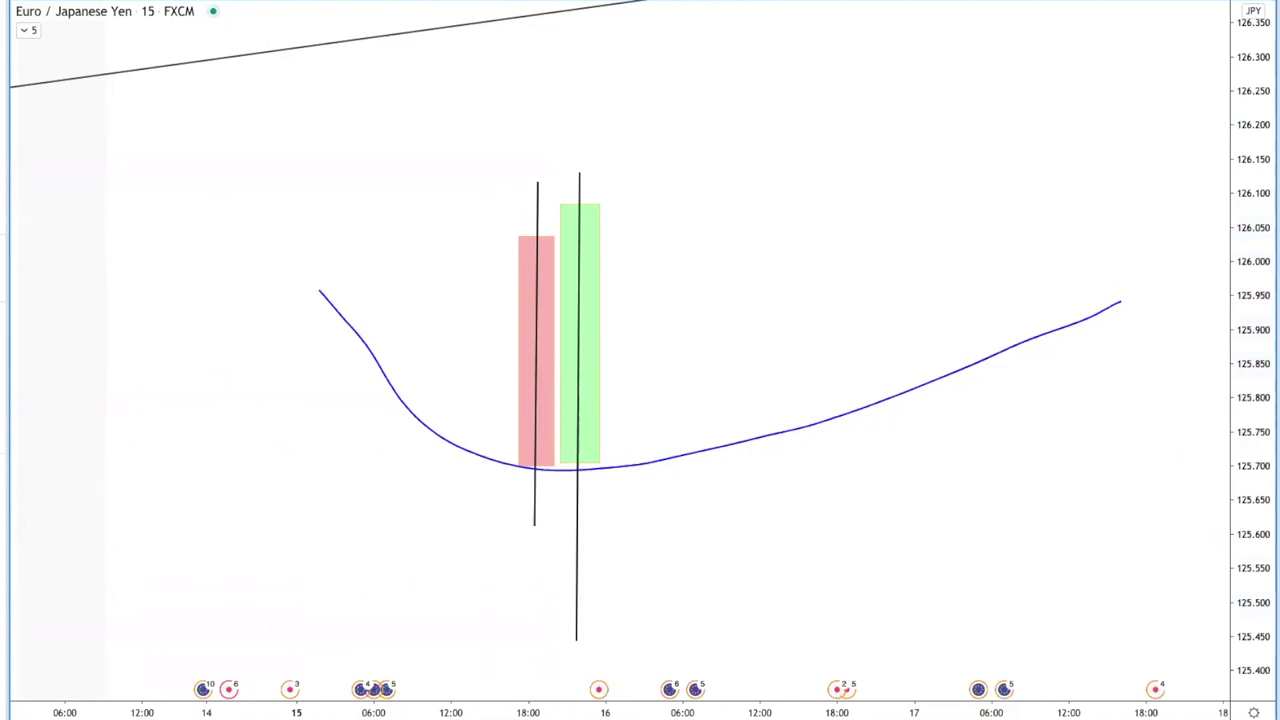
# - Circle the green candle's long lower wick with a yellow ellipse and lift the pink candle's wick slightly
pyautogui.click(576, 645)
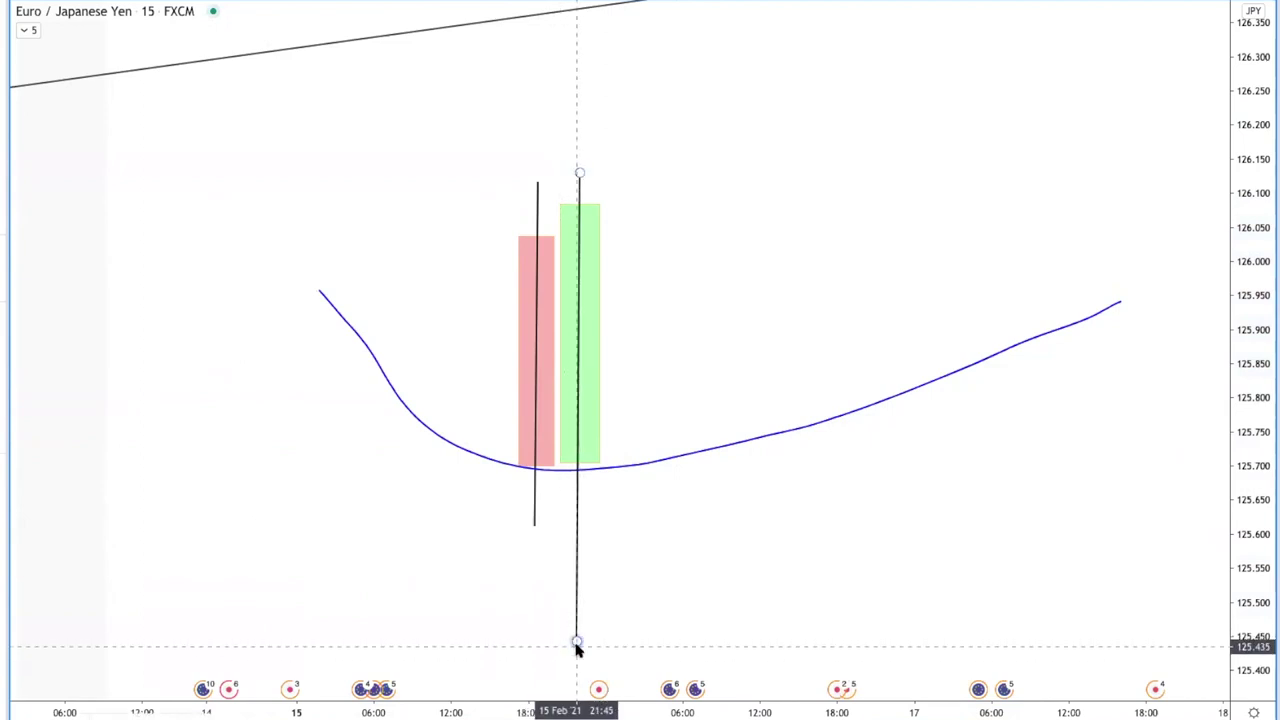
pyautogui.click(576, 529)
pyautogui.click(605, 528)
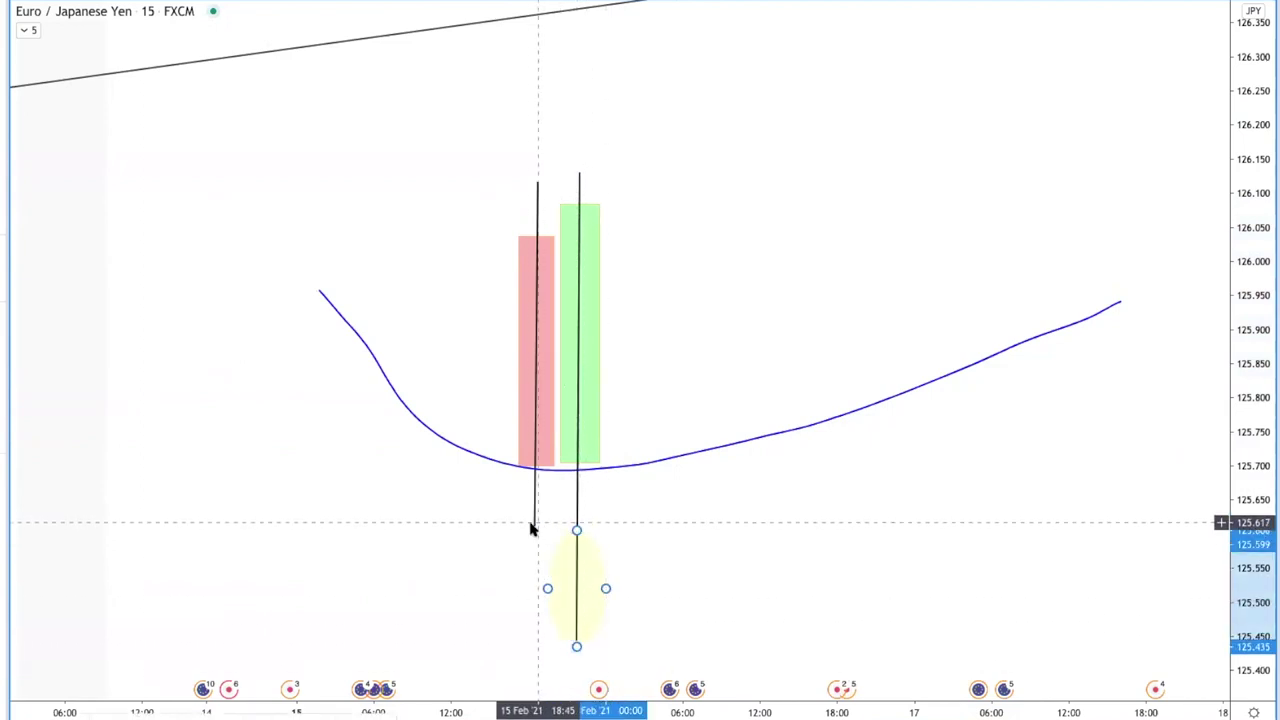
pyautogui.moveTo(531, 530); pyautogui.dragTo(534, 525)
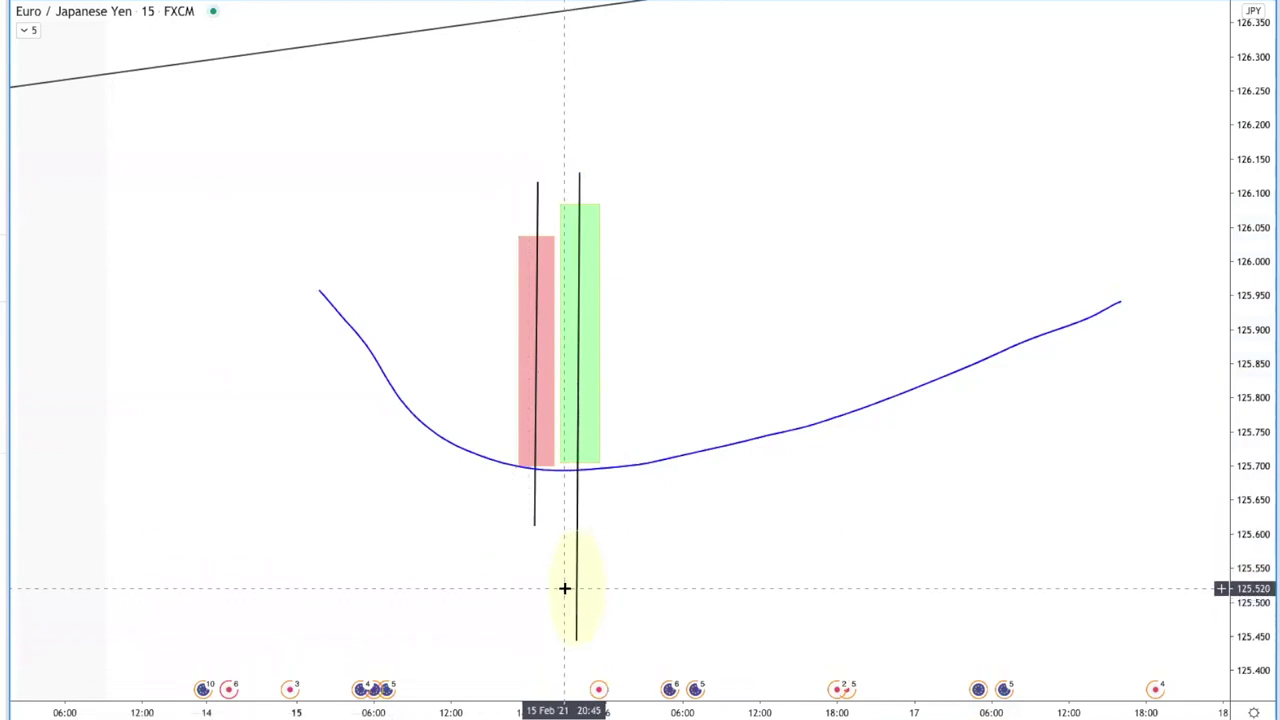
pyautogui.moveTo(576, 531)
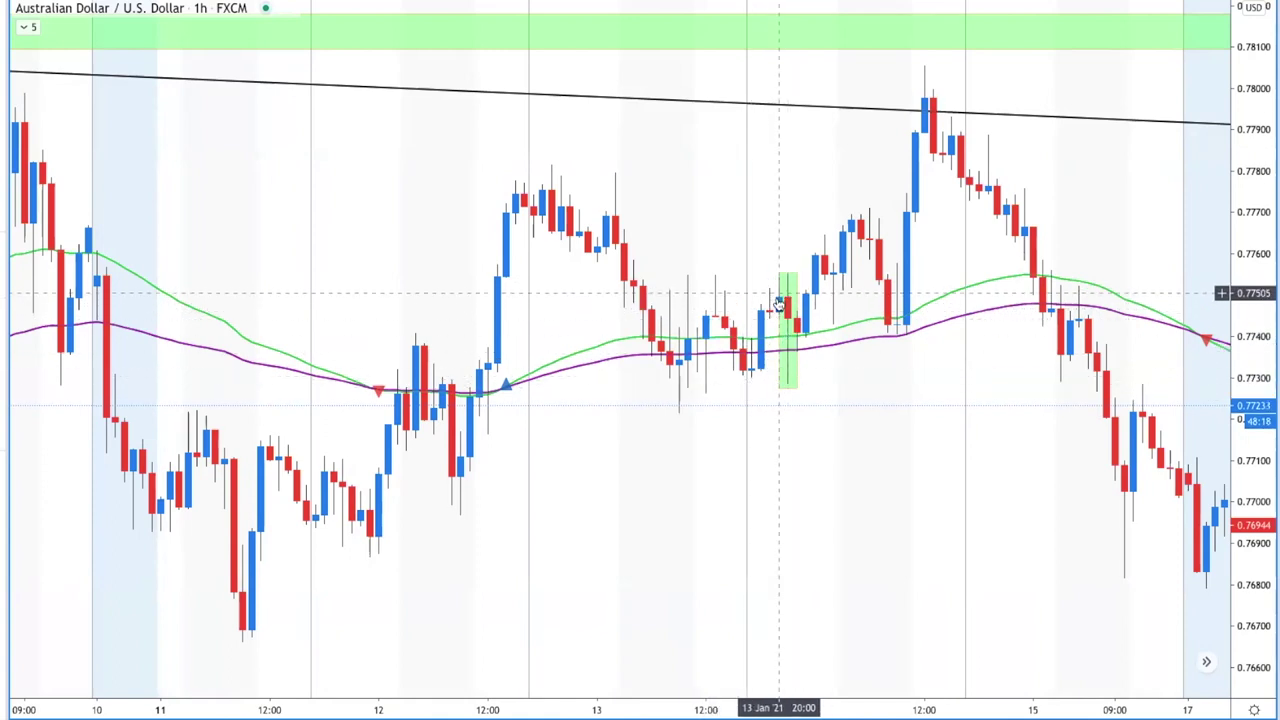
# - Select the green pin-bar box, then zoom and pan back to the pink-circled moving-average crossover on AUD/USD 1h
pyautogui.click(779, 303)
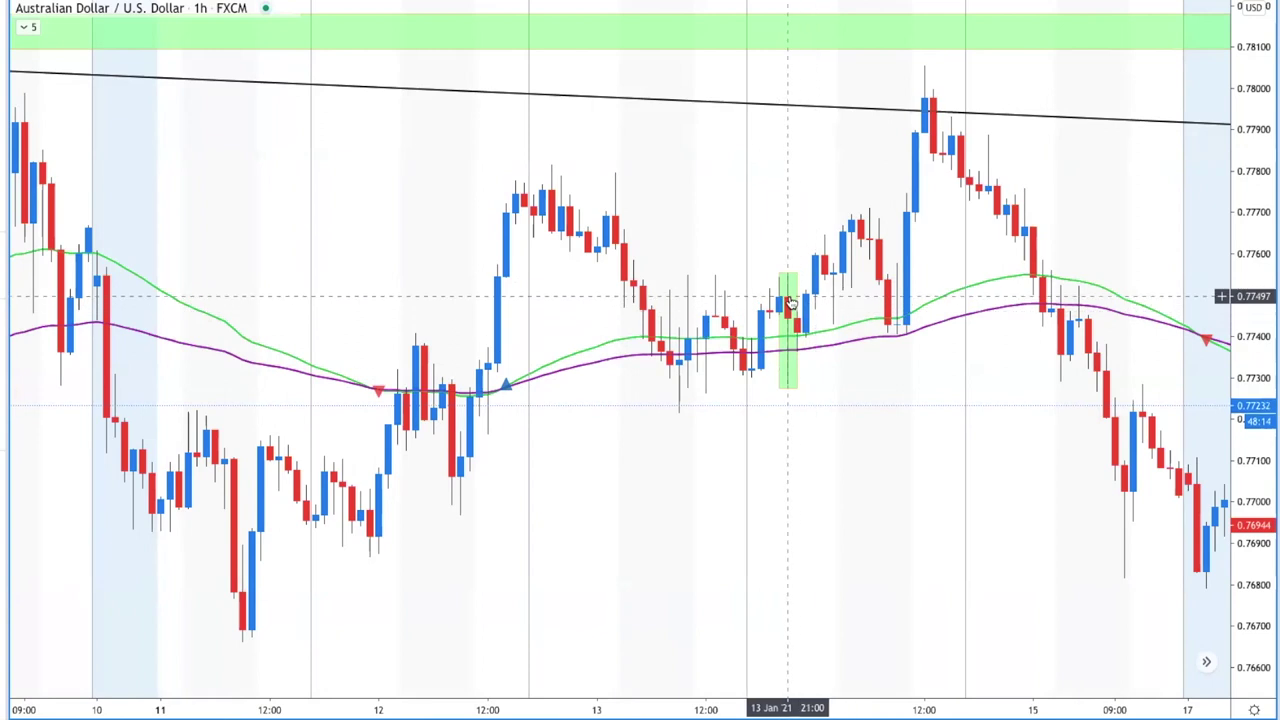
pyautogui.click(787, 387)
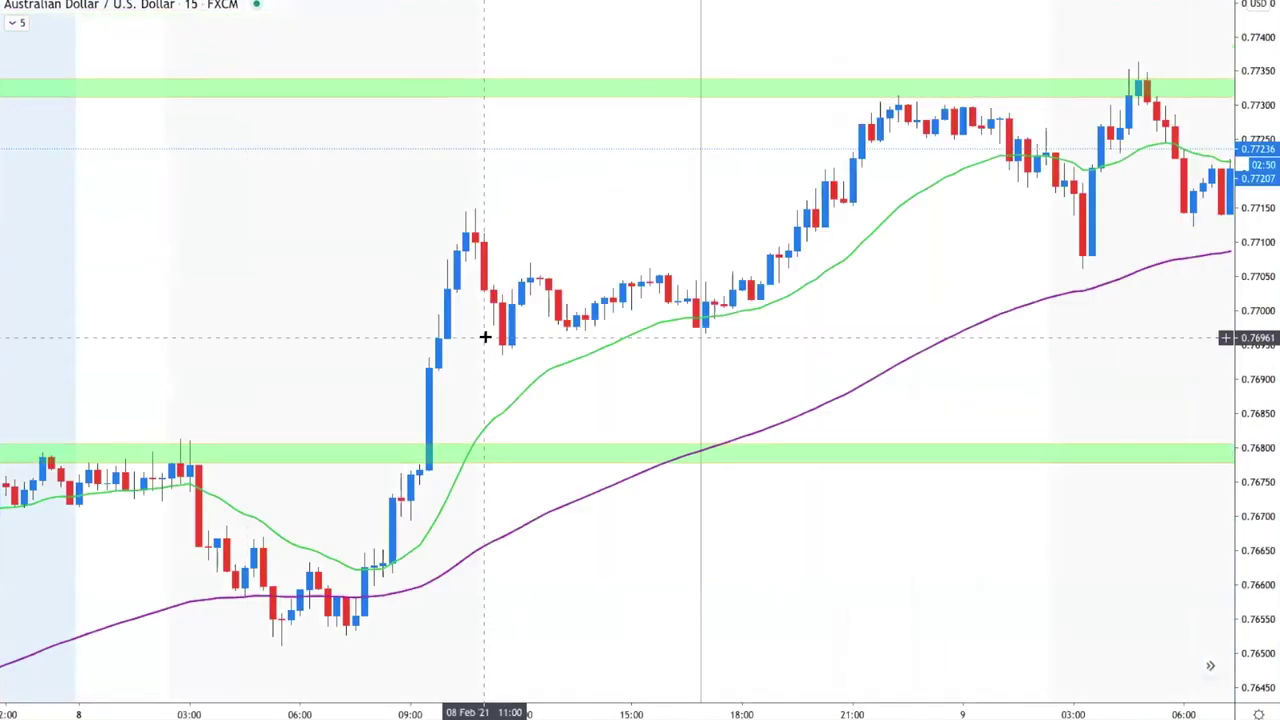
pyautogui.scroll(-10, 485, 337)
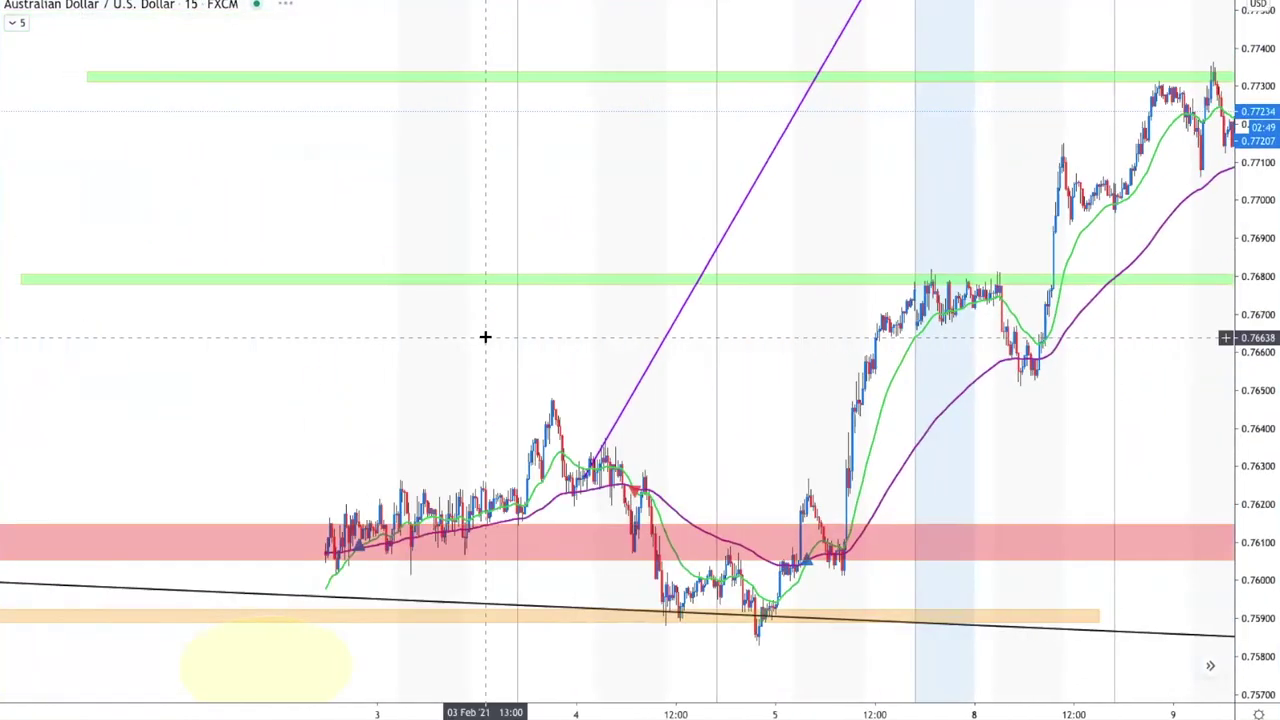
pyautogui.moveTo(100, 120)
pyautogui.mouseDown()
pyautogui.moveTo(386, 149)
pyautogui.moveTo(500, 177)
pyautogui.mouseUp()
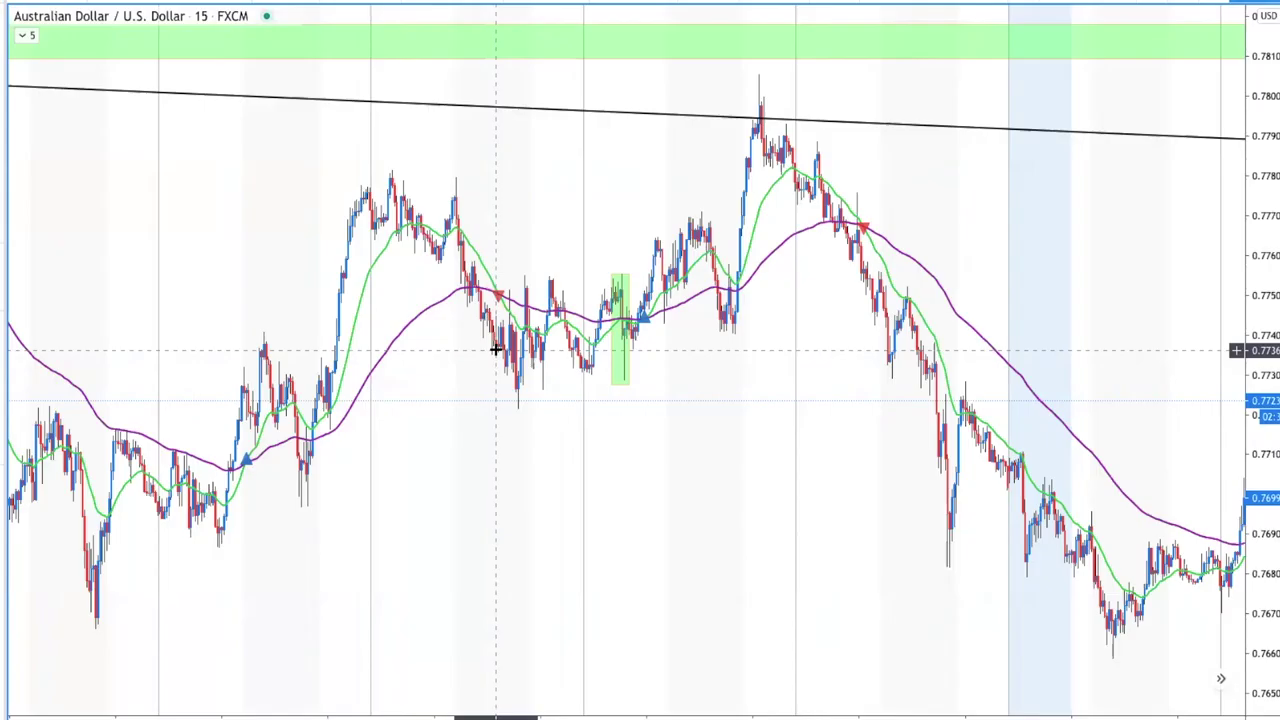
pyautogui.scroll(3, 495, 349)
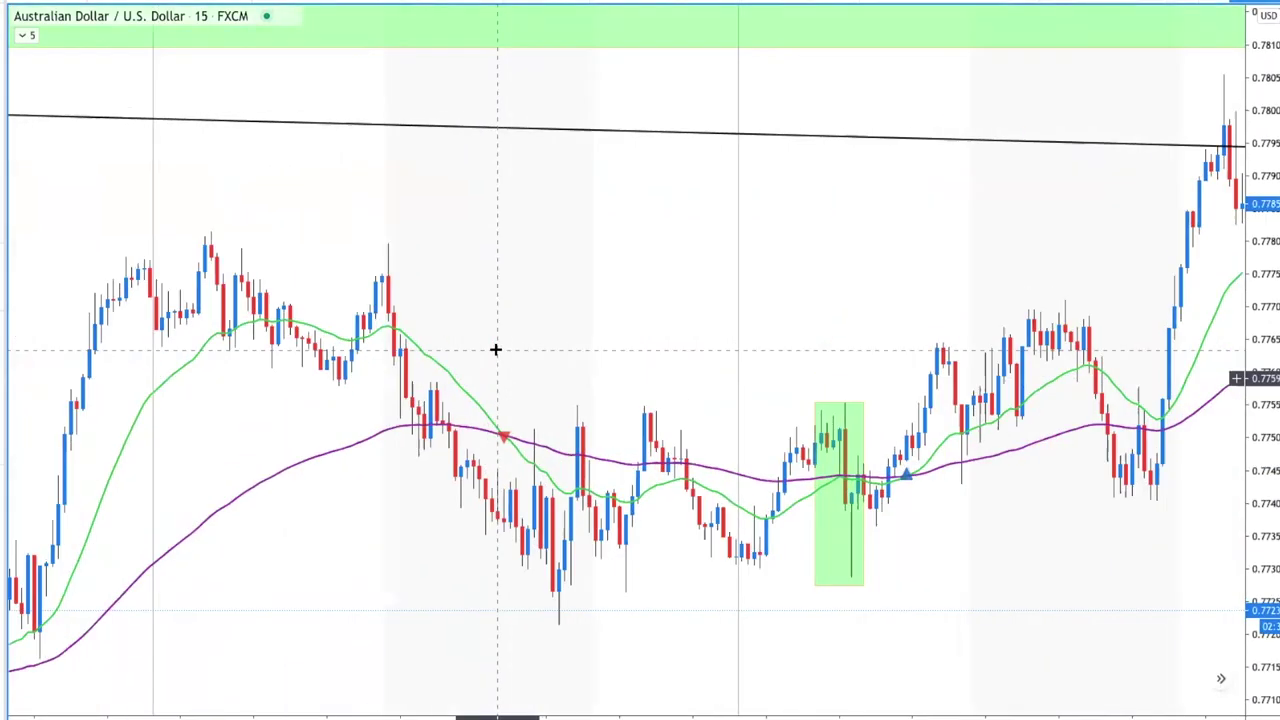
pyautogui.scroll(4, 495, 349)
pyautogui.scroll(3, 495, 349)
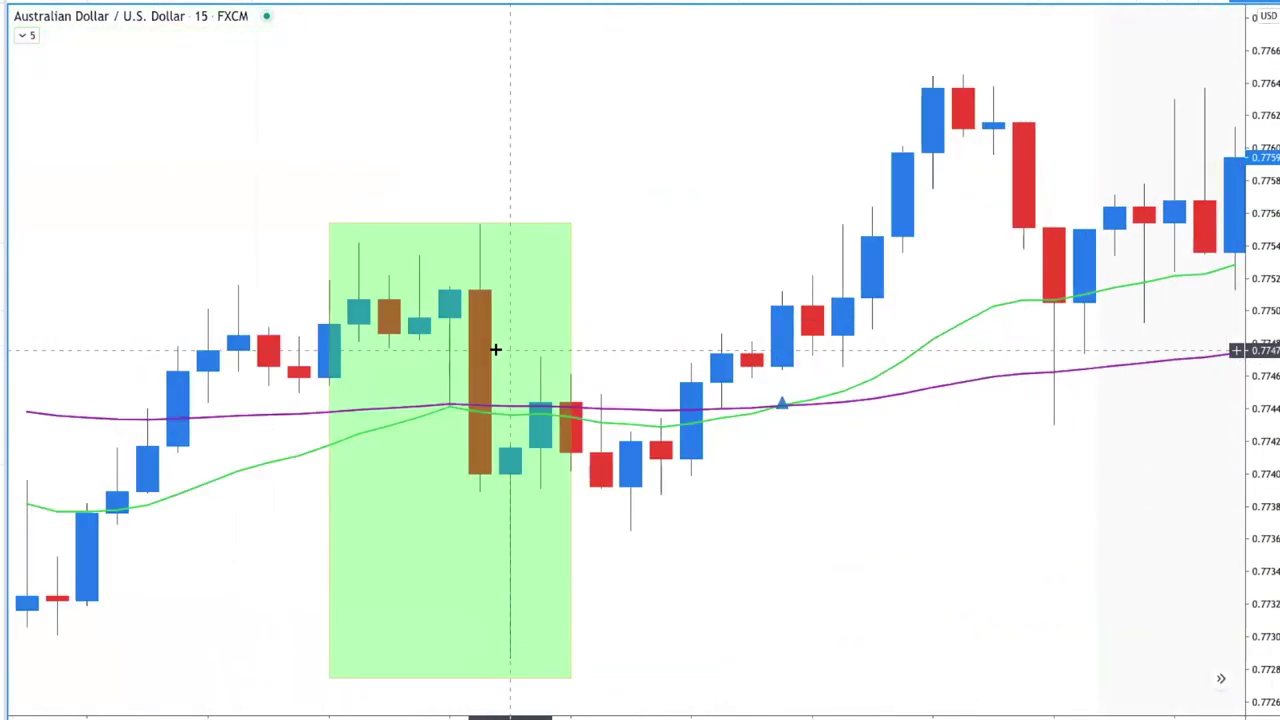
pyautogui.scroll(1, 451, 371)
pyautogui.scroll(-3, 403, 441)
pyautogui.scroll(-2, 403, 441)
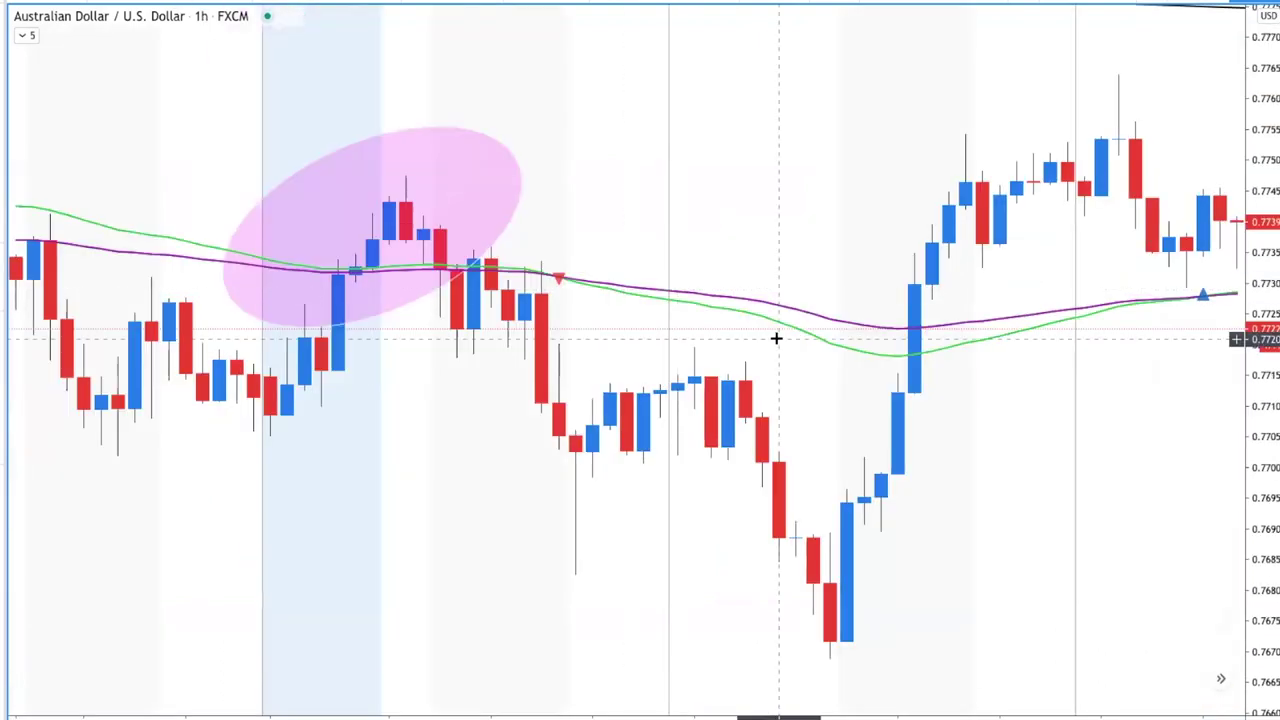
# - Zoom the chart out and back in, then select and deselect the green pin-bar highlight box
pyautogui.scroll(-5, 774, 338)
pyautogui.scroll(-5, 774, 338)
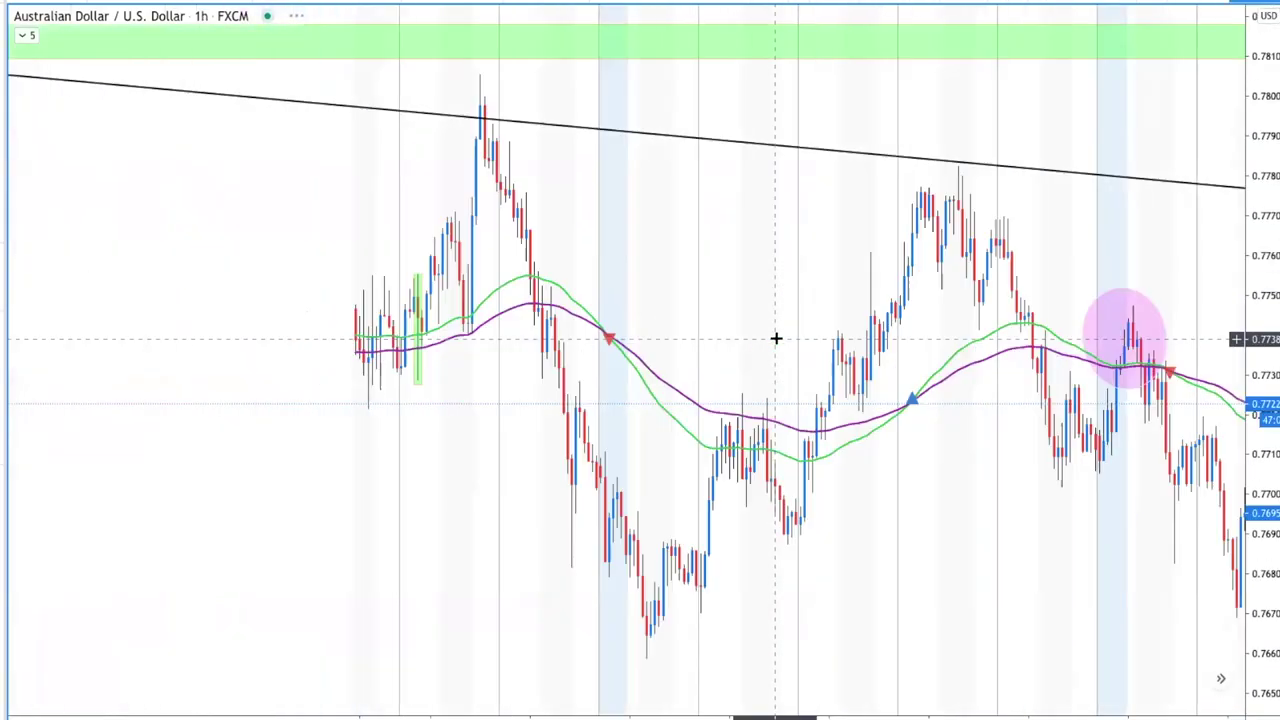
pyautogui.scroll(5, 774, 338)
pyautogui.scroll(3, 776, 338)
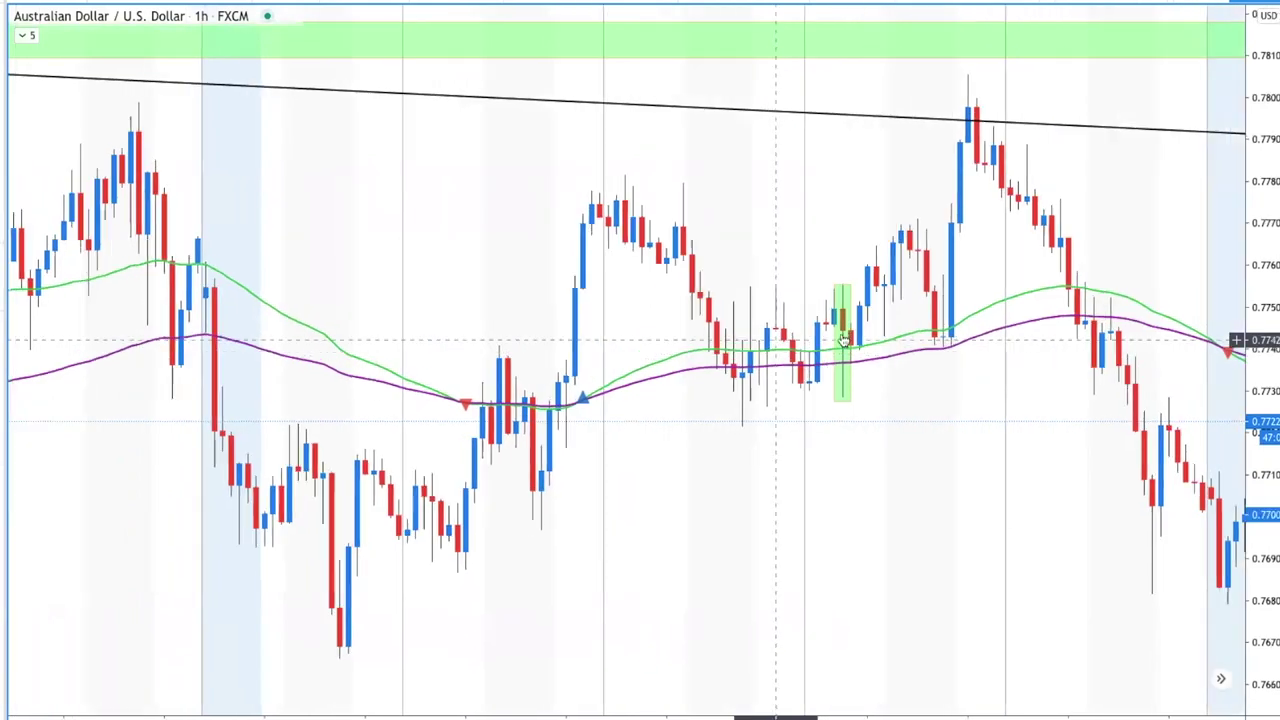
pyautogui.click(838, 400)
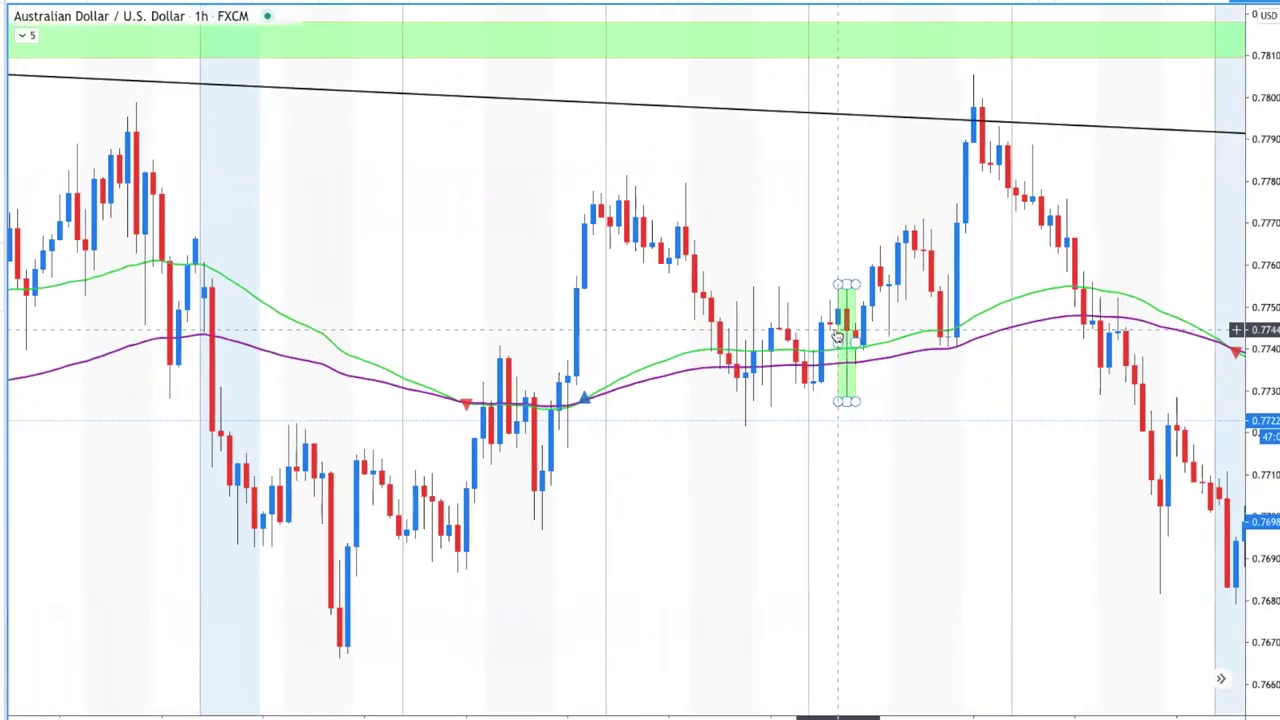
pyautogui.click(829, 389)
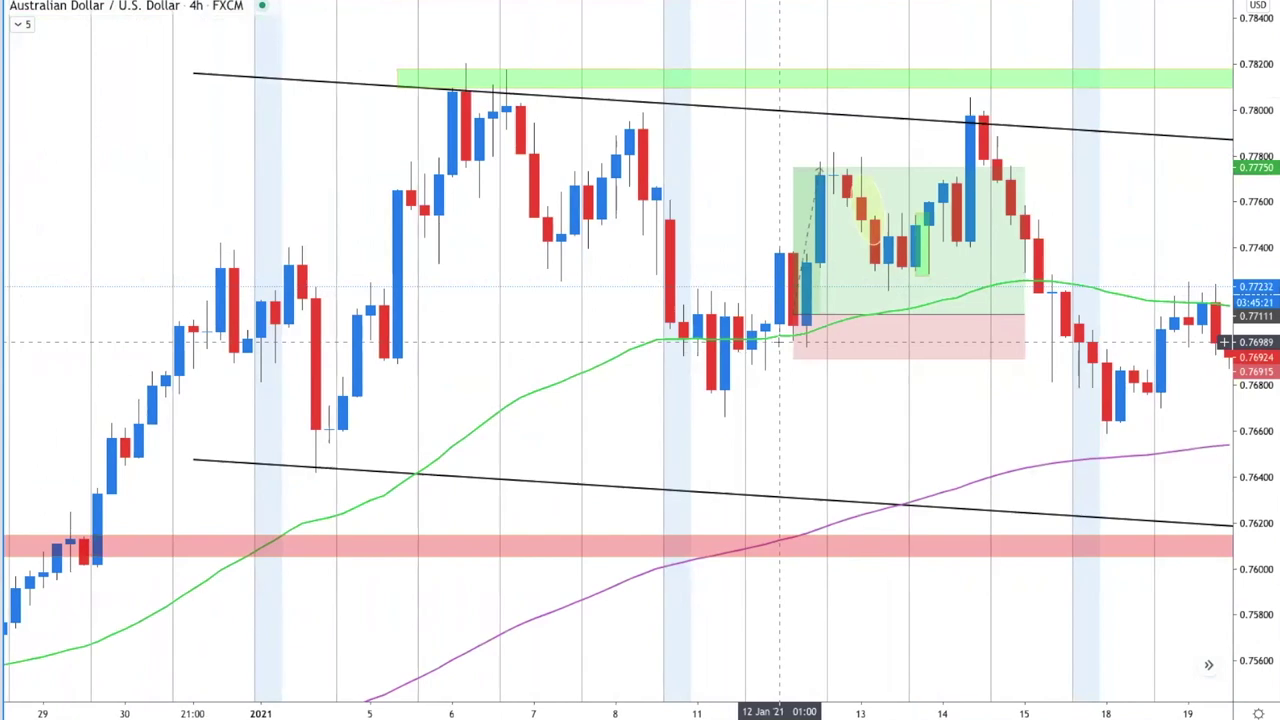
# - Reveal the long position's 0.83% target, 0.25% stop and 3.26 risk/reward ratio on the 4h chart
pyautogui.moveTo(781, 343); pyautogui.dragTo(770, 356)
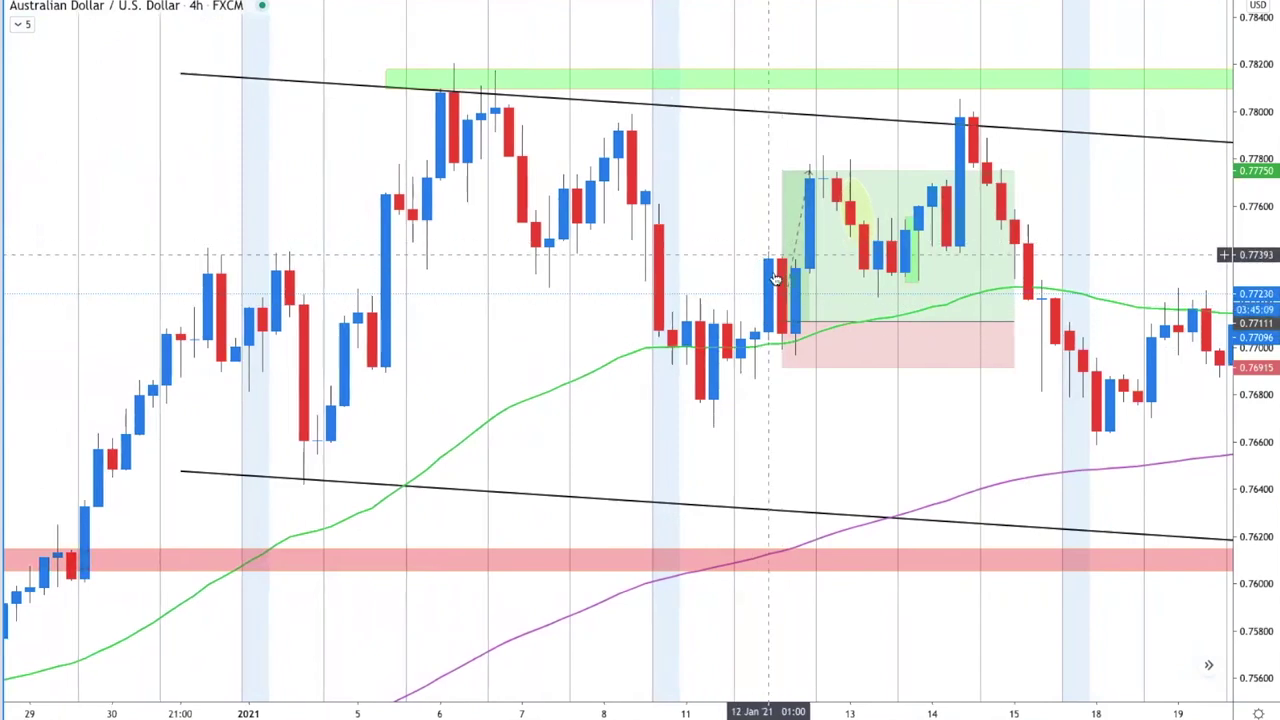
pyautogui.click(782, 323)
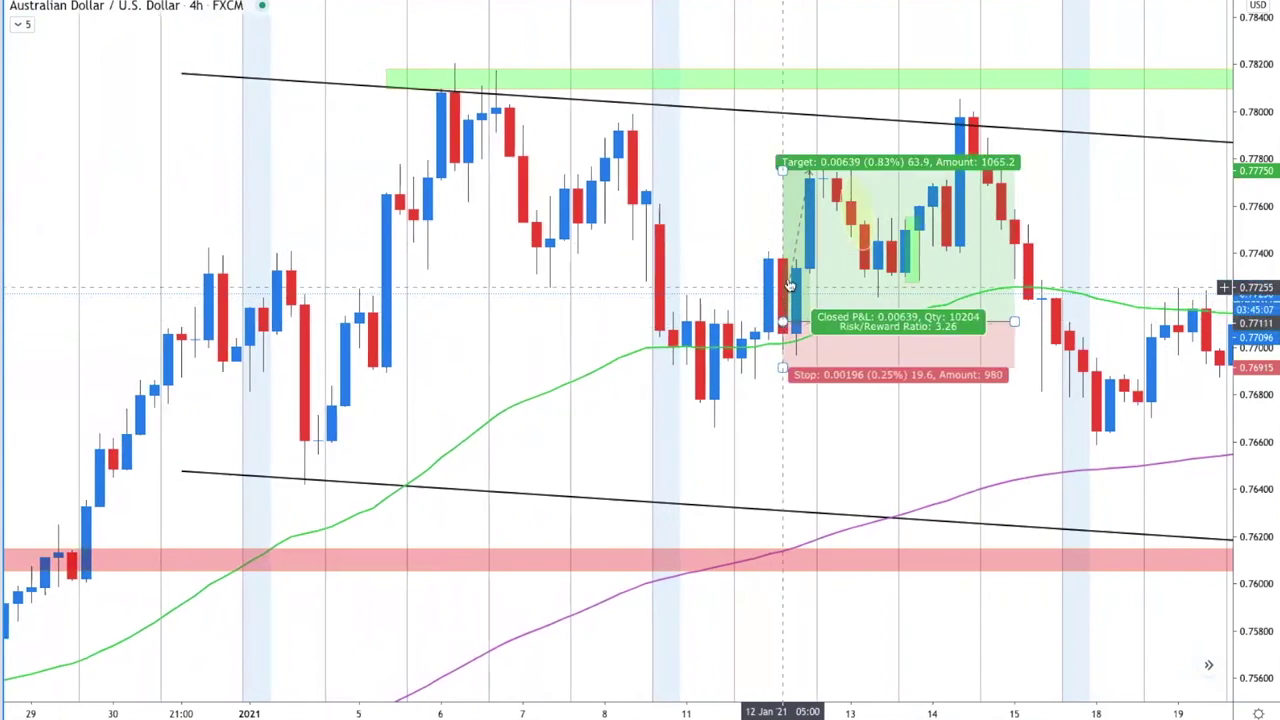
pyautogui.scroll(1, 792, 370)
pyautogui.click(802, 411)
pyautogui.click(797, 354)
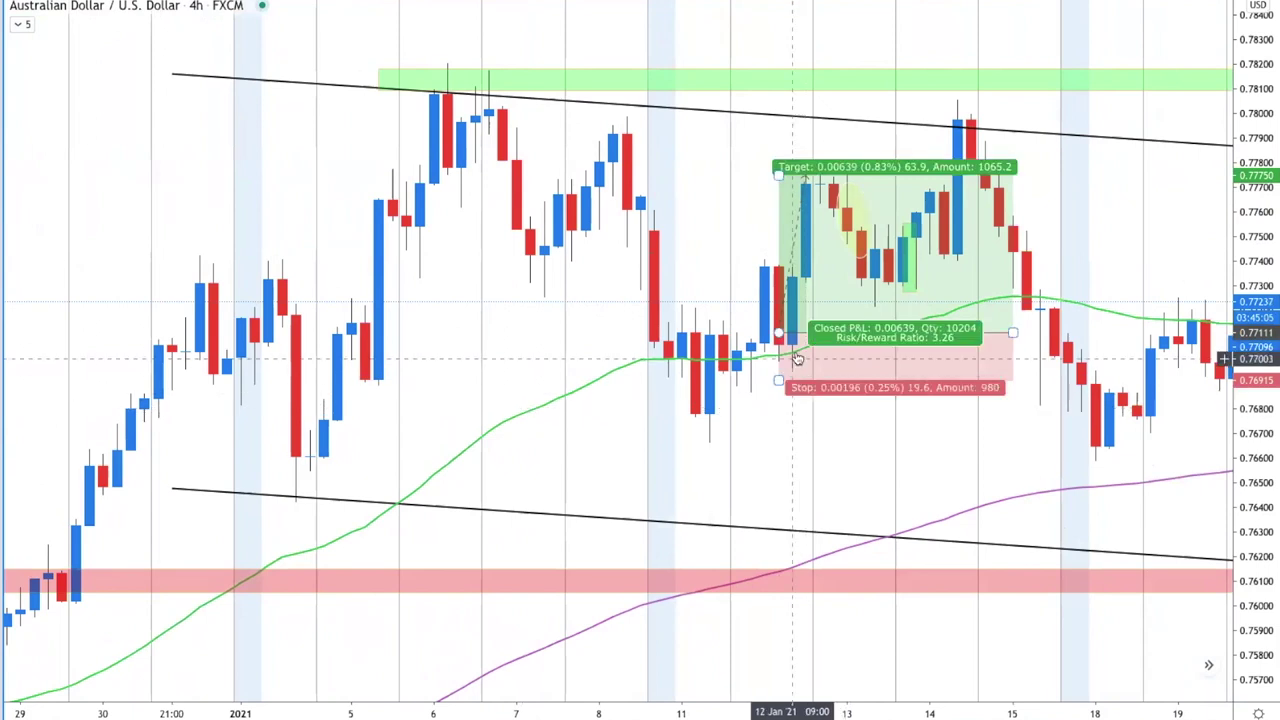